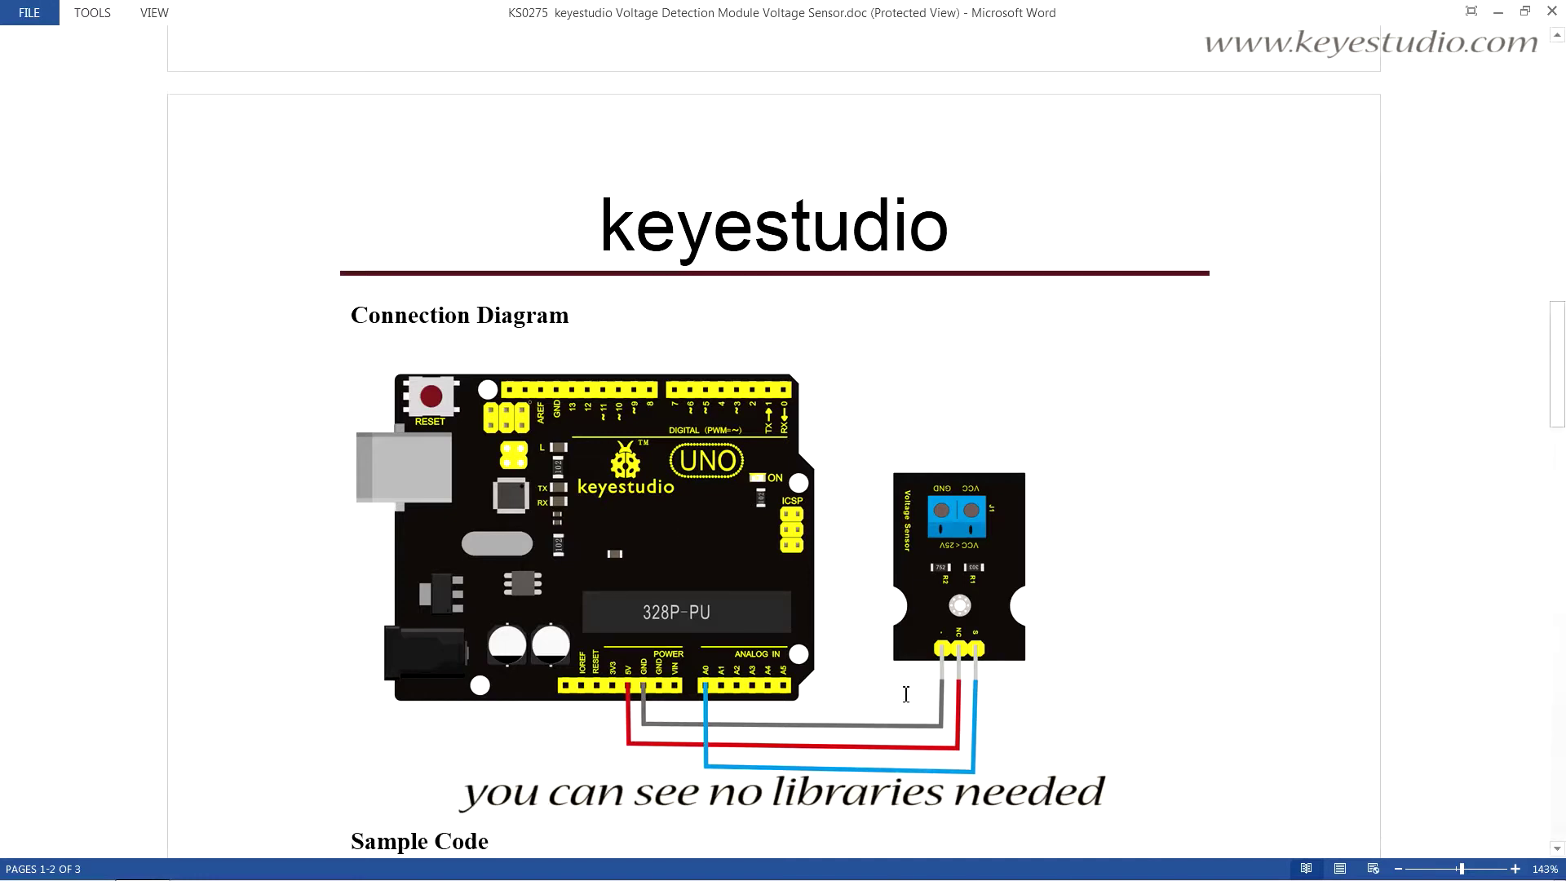
scroll(905, 699, down, 3)
scroll(906, 698, down, 3)
scroll(905, 704, down, 3)
scroll(907, 703, down, 2)
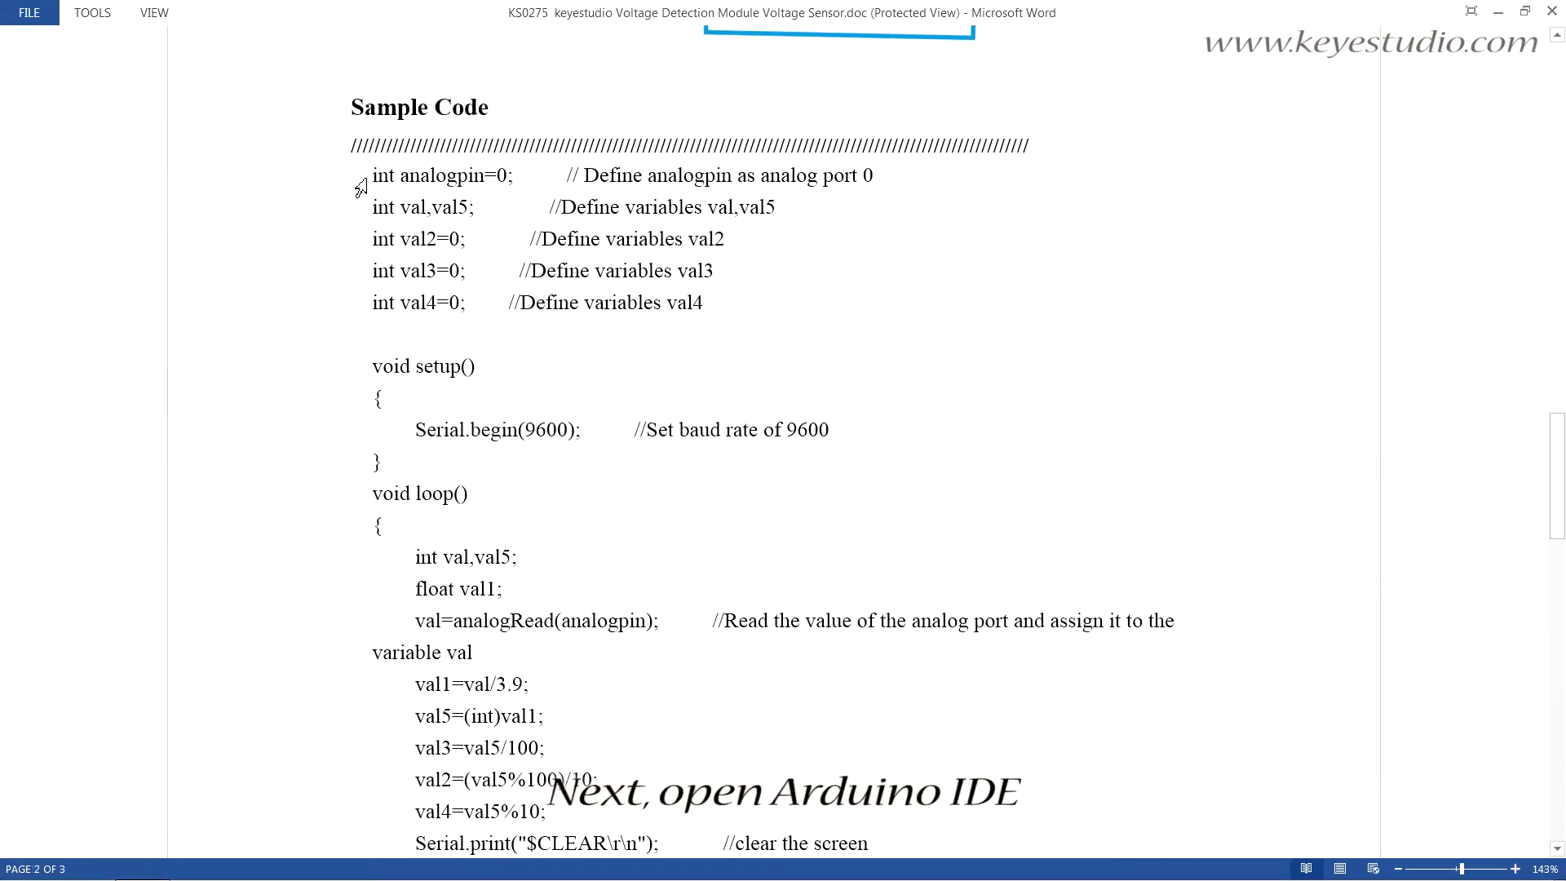
Select the voltage sensor sample code in Word through its closing brace and copy it.
mouse_move(362, 188)
mouse_down()
mouse_move(378, 868)
mouse_move(376, 444)
mouse_up()
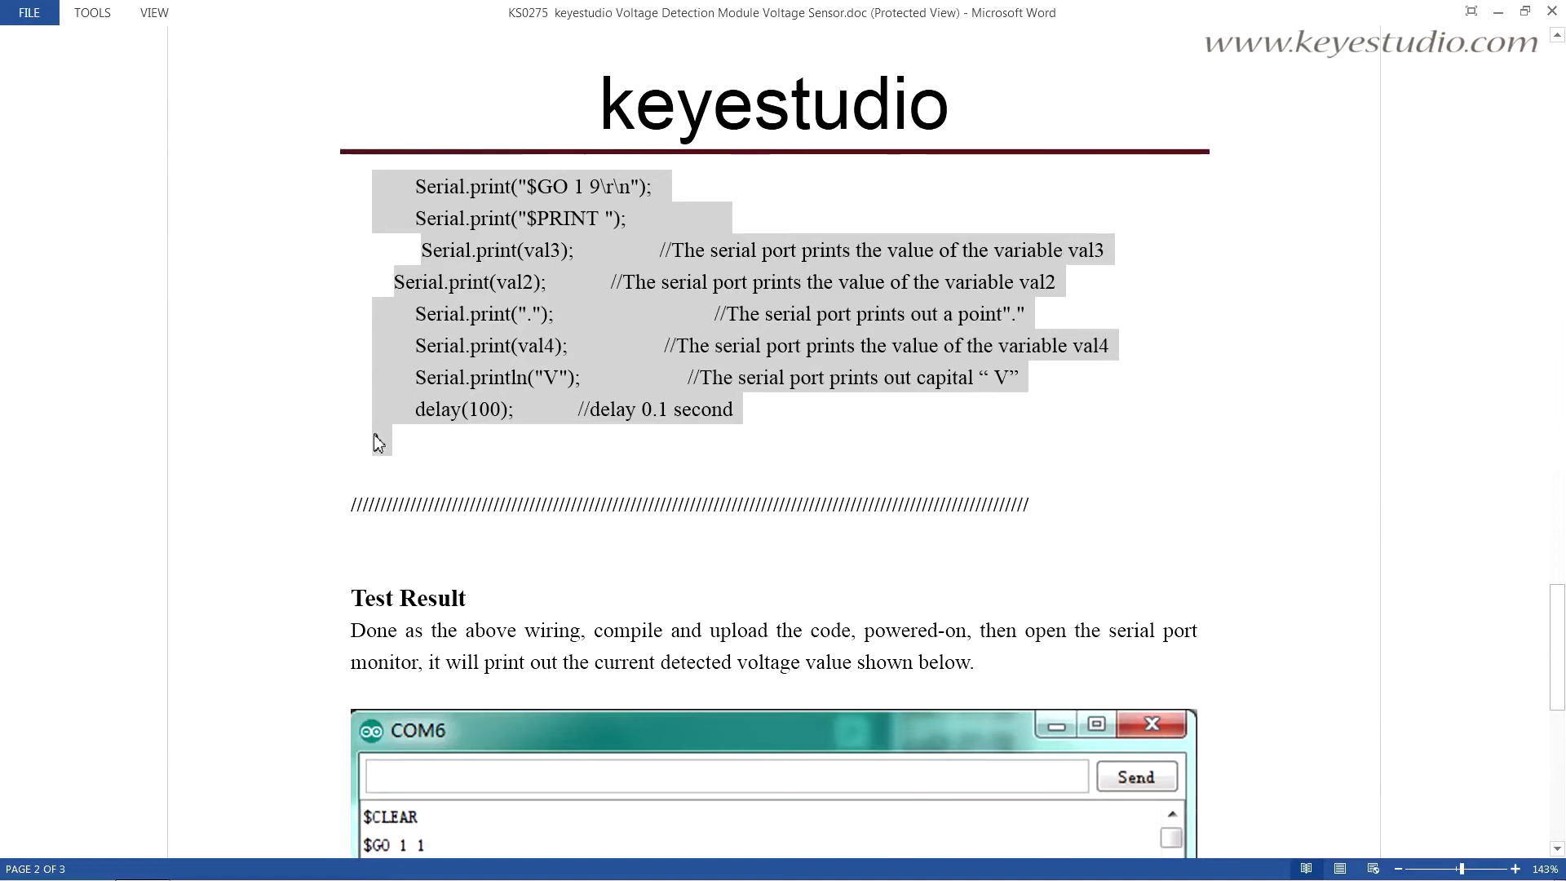
right_click(466, 322)
click(499, 335)
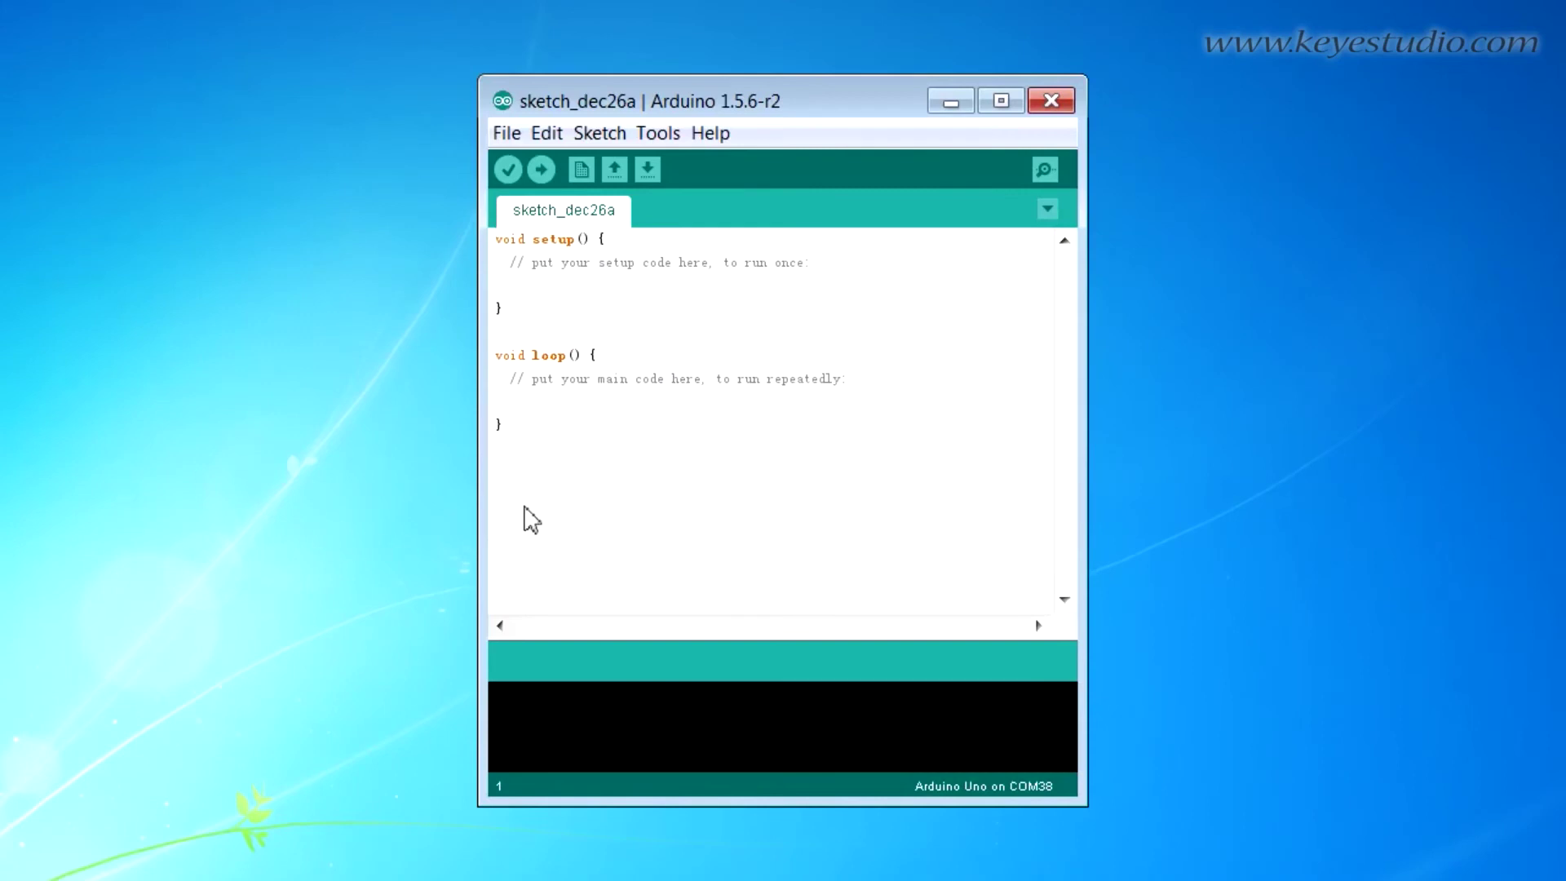
Replace the blank Arduino template with the pasted voltage sensor code.
drag(529, 519, 481, 260)
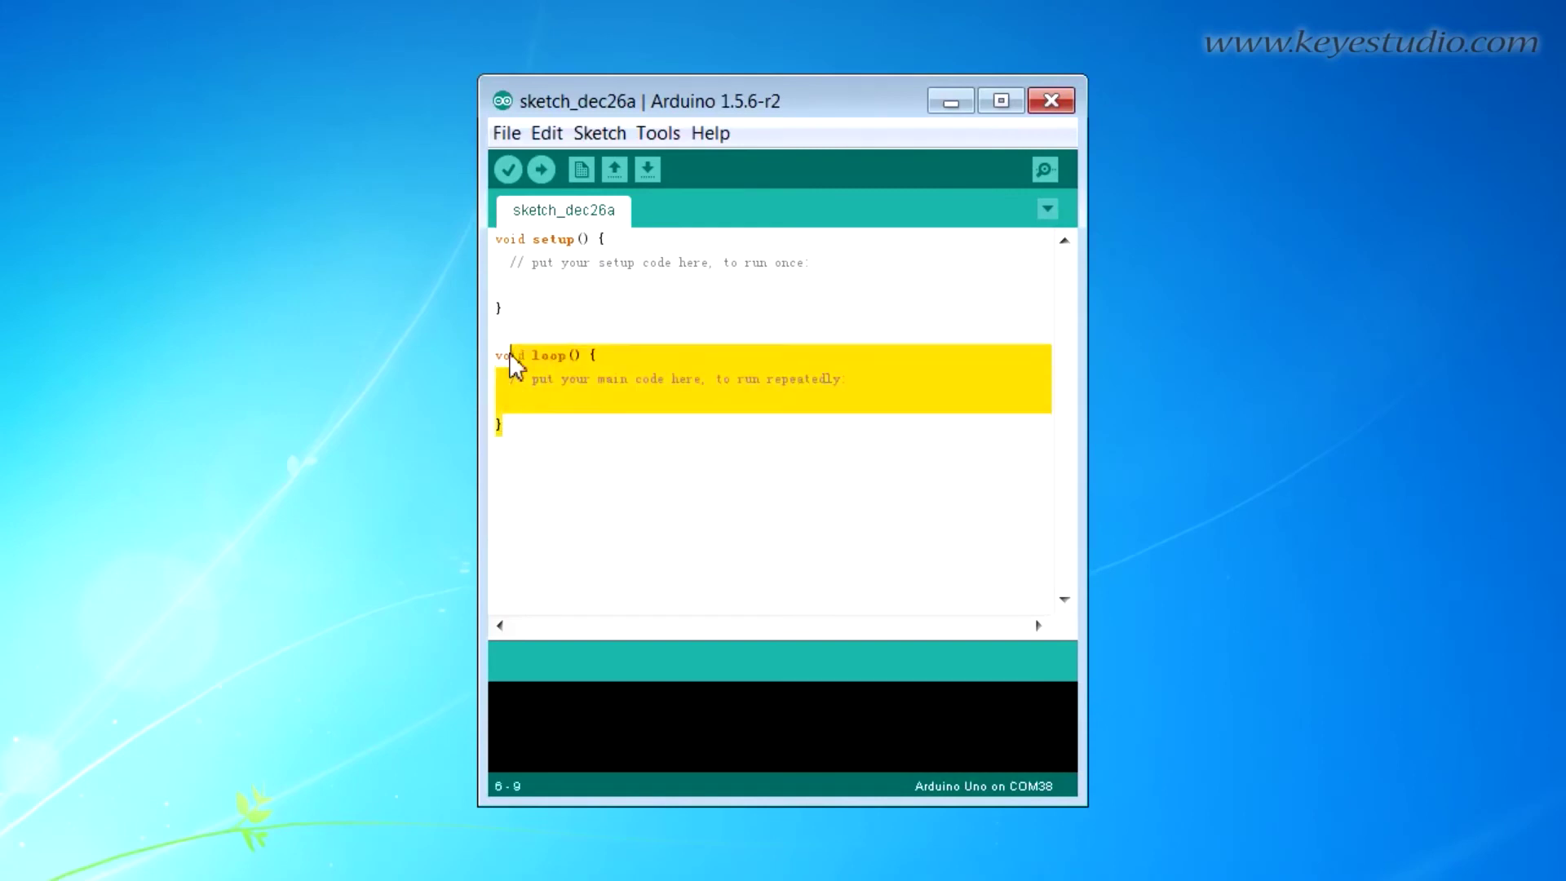
right_click(536, 272)
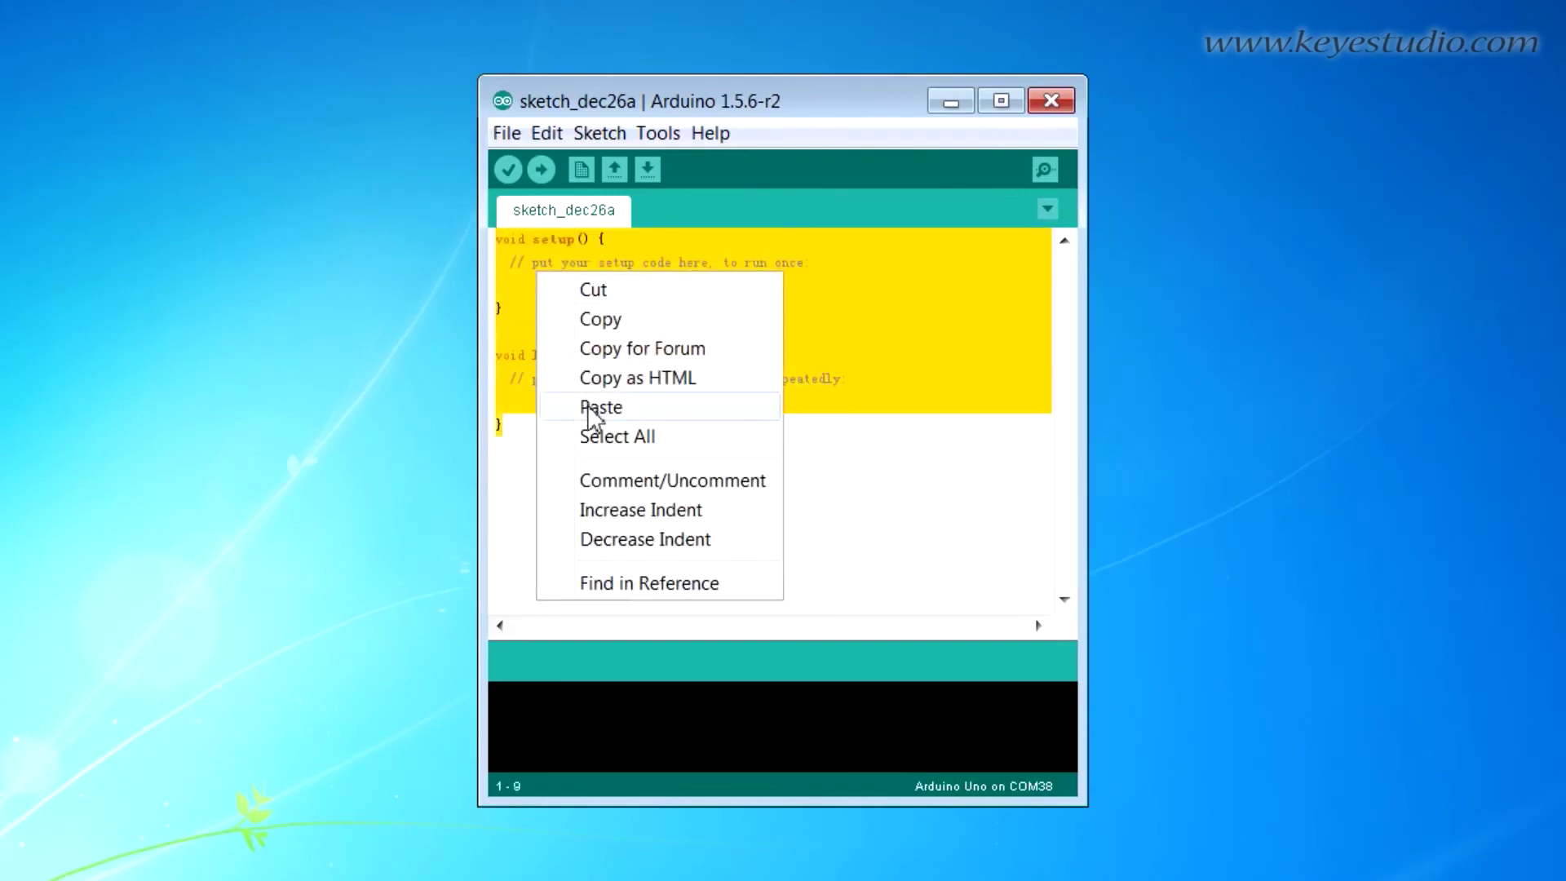
click(687, 407)
Target Arduino Uno on COM38, upload the sketch, and open the serial monitor.
click(659, 134)
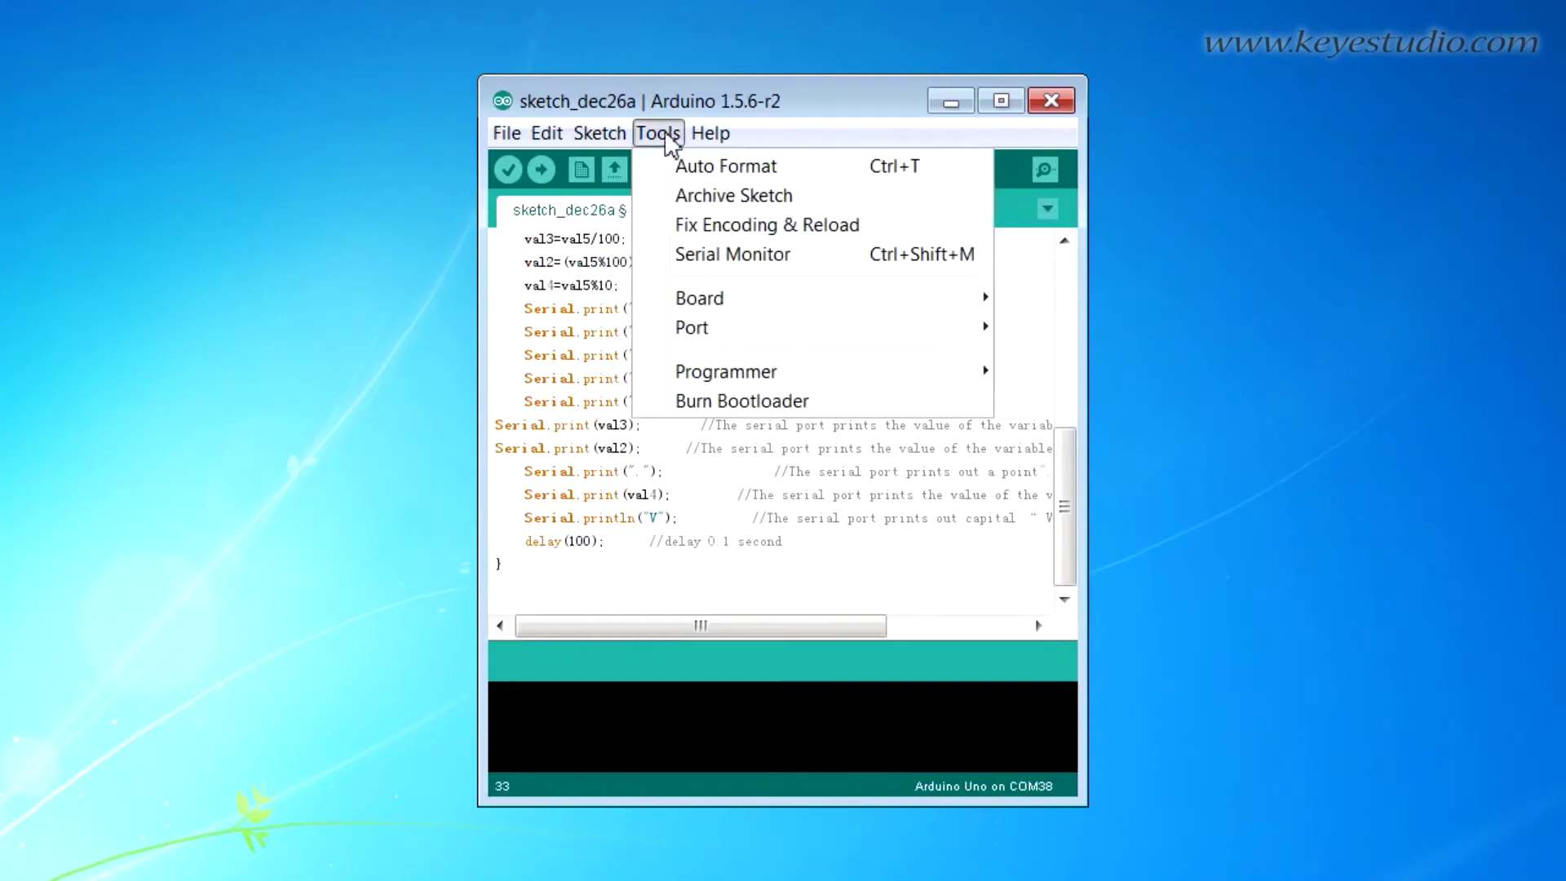
mouse_move(699, 299)
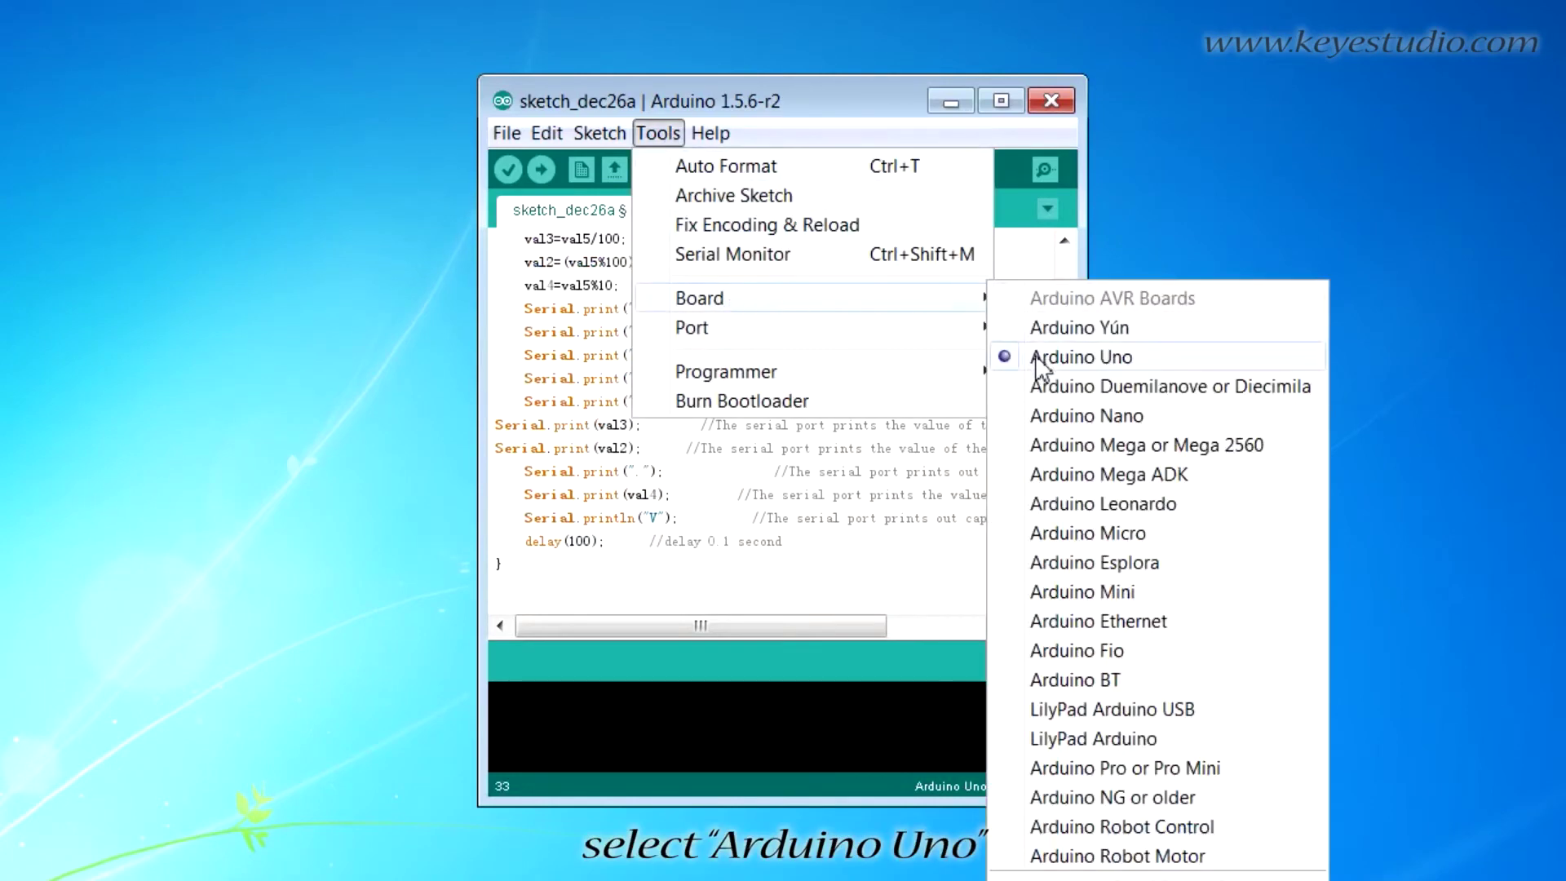
click(1038, 359)
click(655, 137)
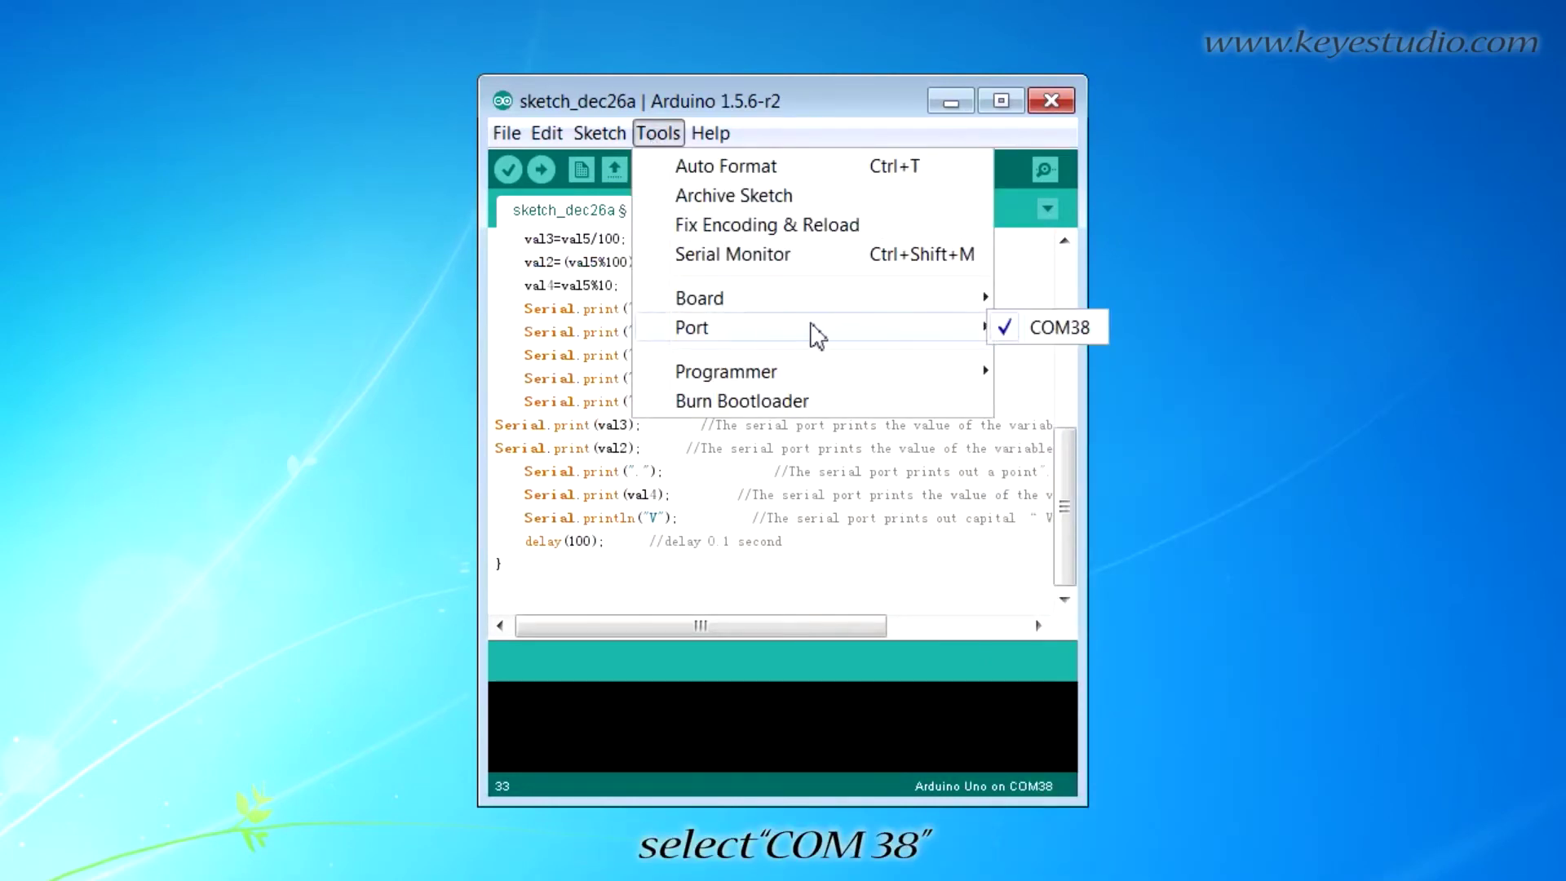
click(1041, 330)
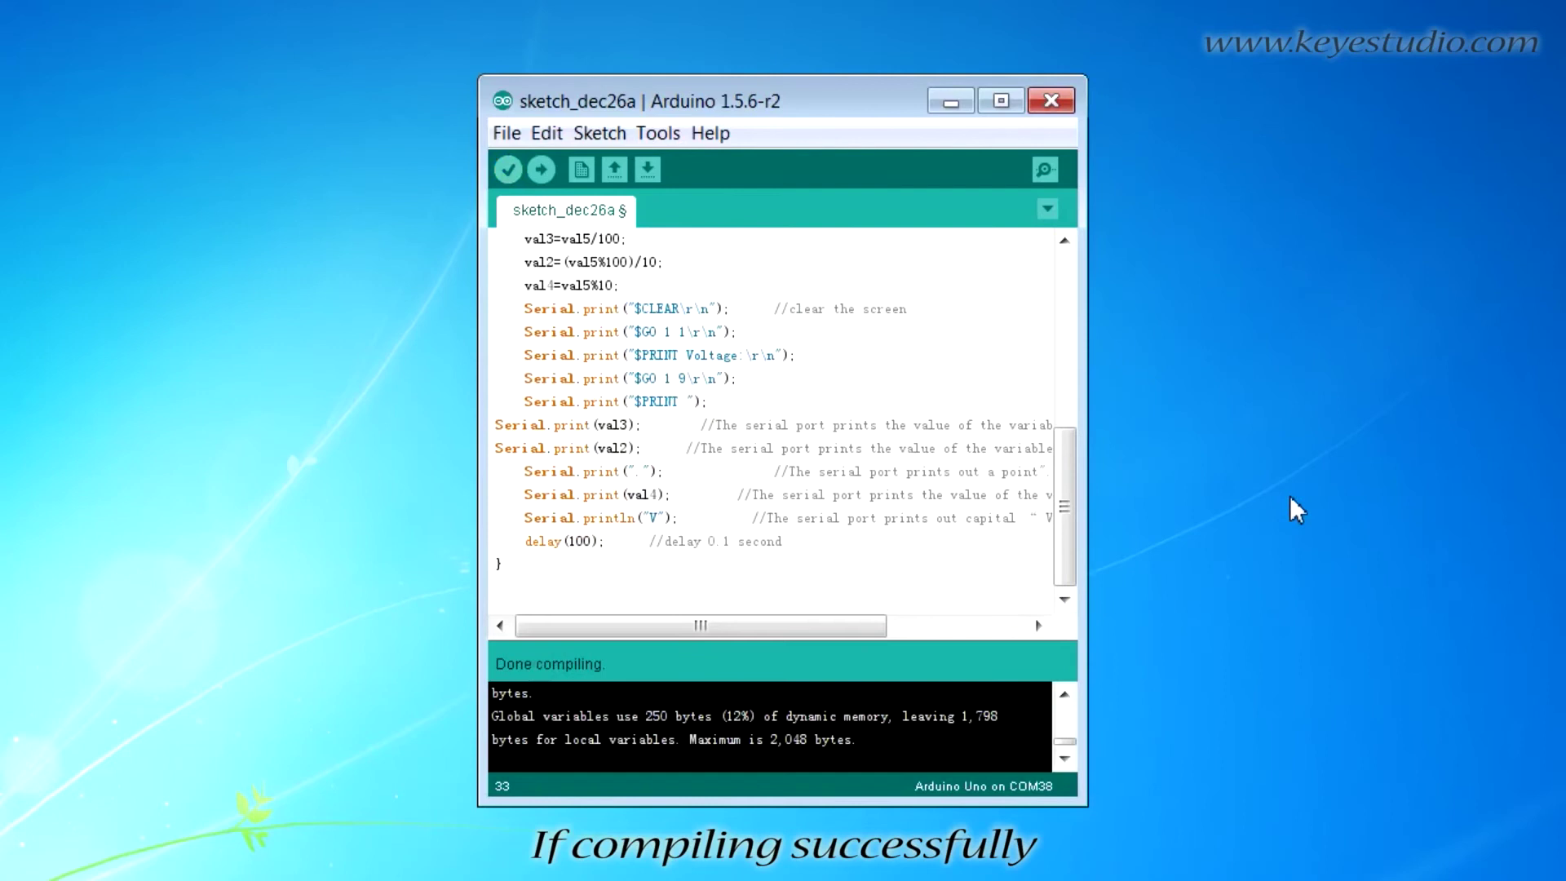
click(542, 169)
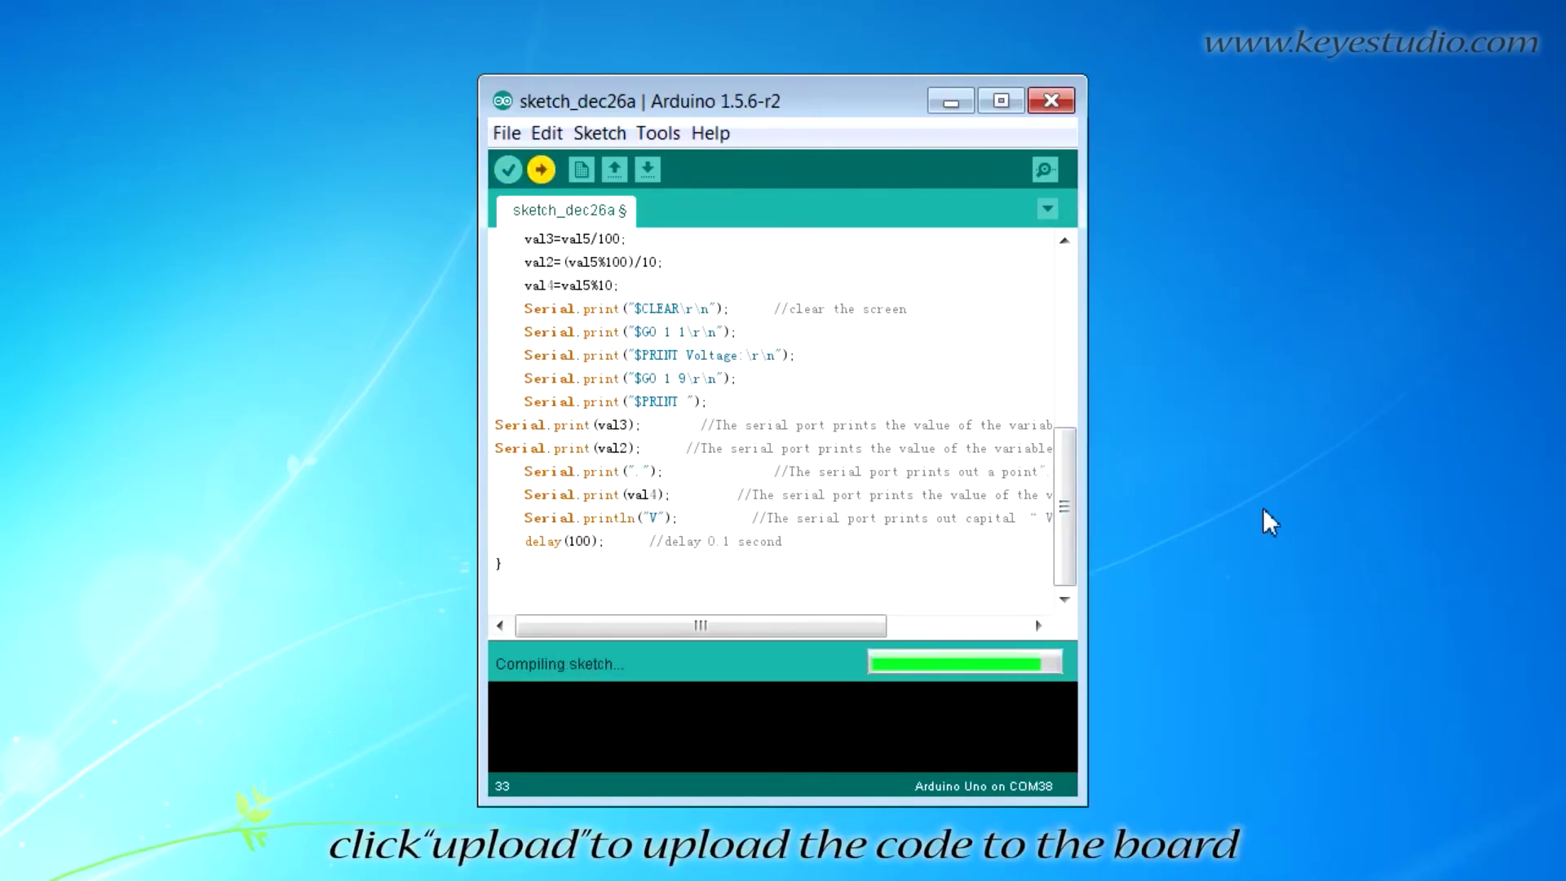
click(1047, 172)
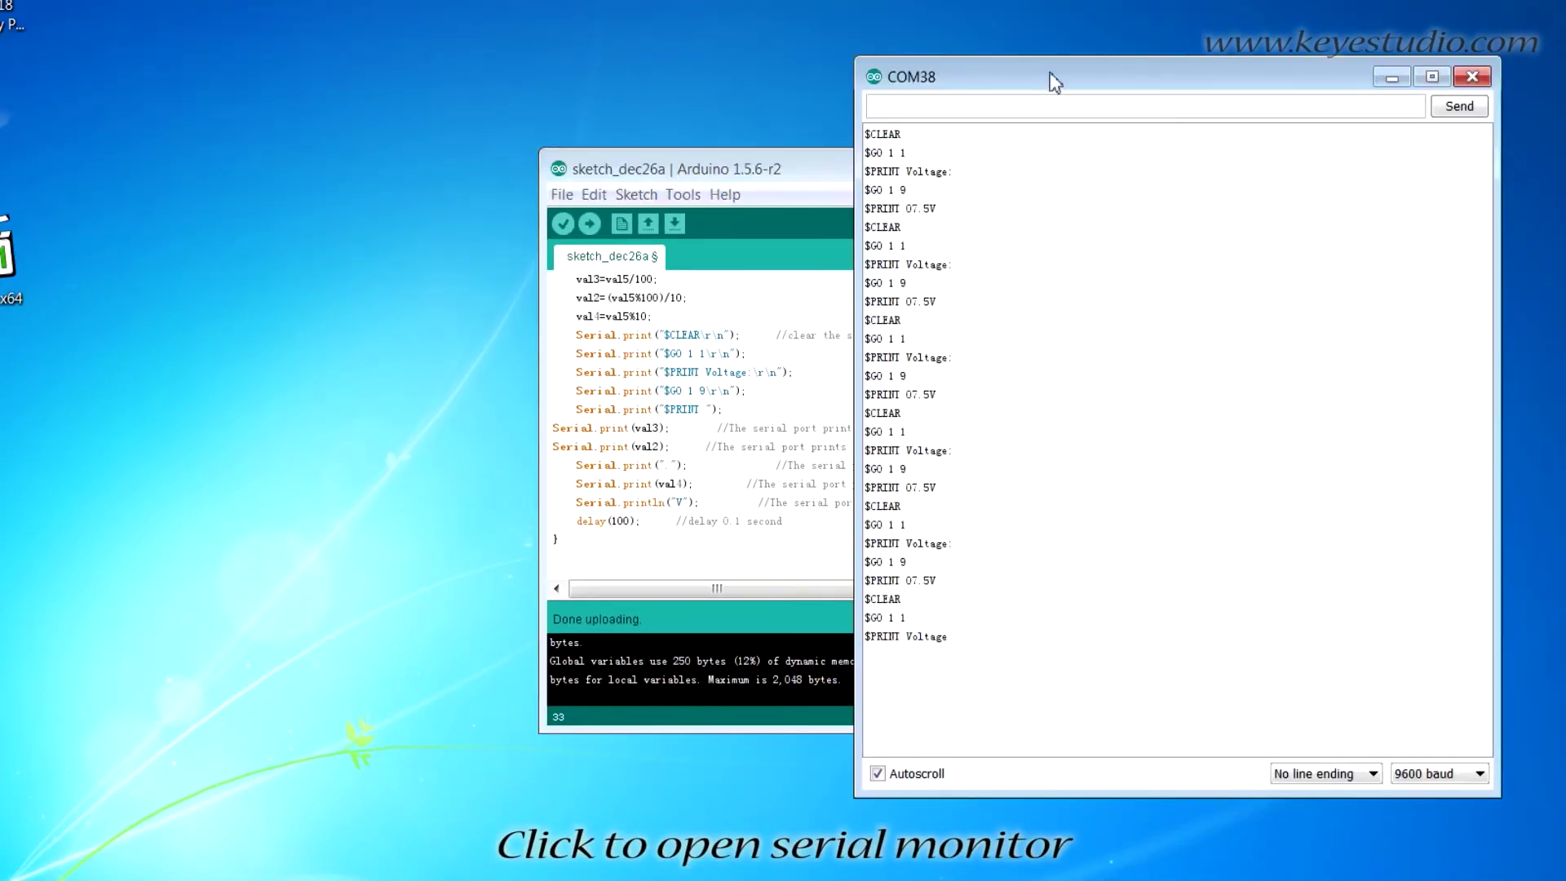
Place the sketch window beside the COM38 serial monitor and select the 100 in delay(100).
drag(1052, 82, 1110, 75)
click(816, 161)
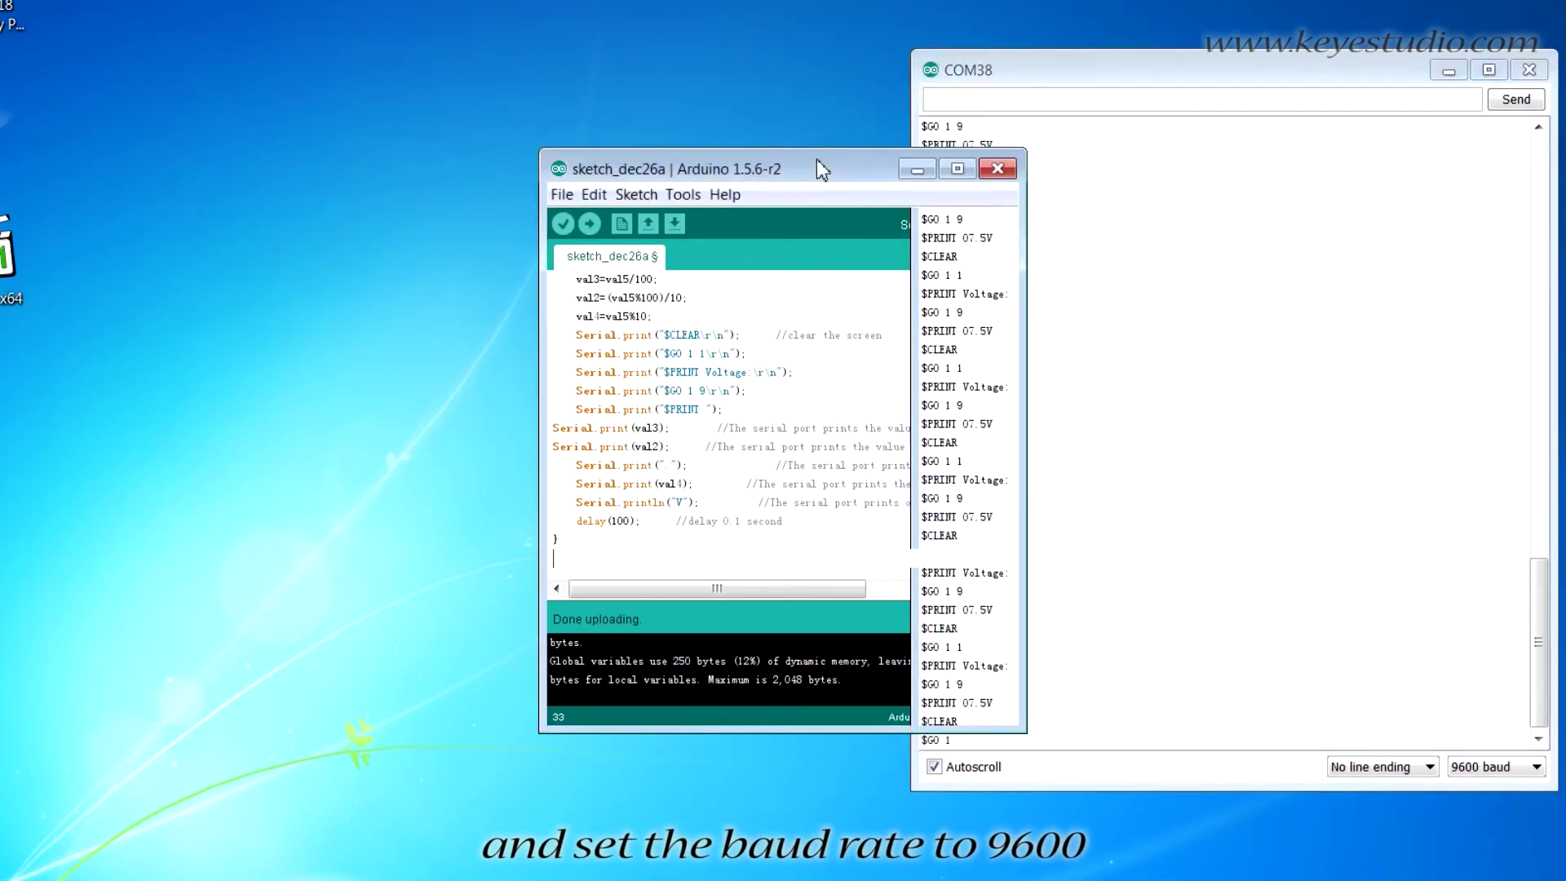
drag(820, 170, 635, 125)
drag(1084, 77, 1064, 76)
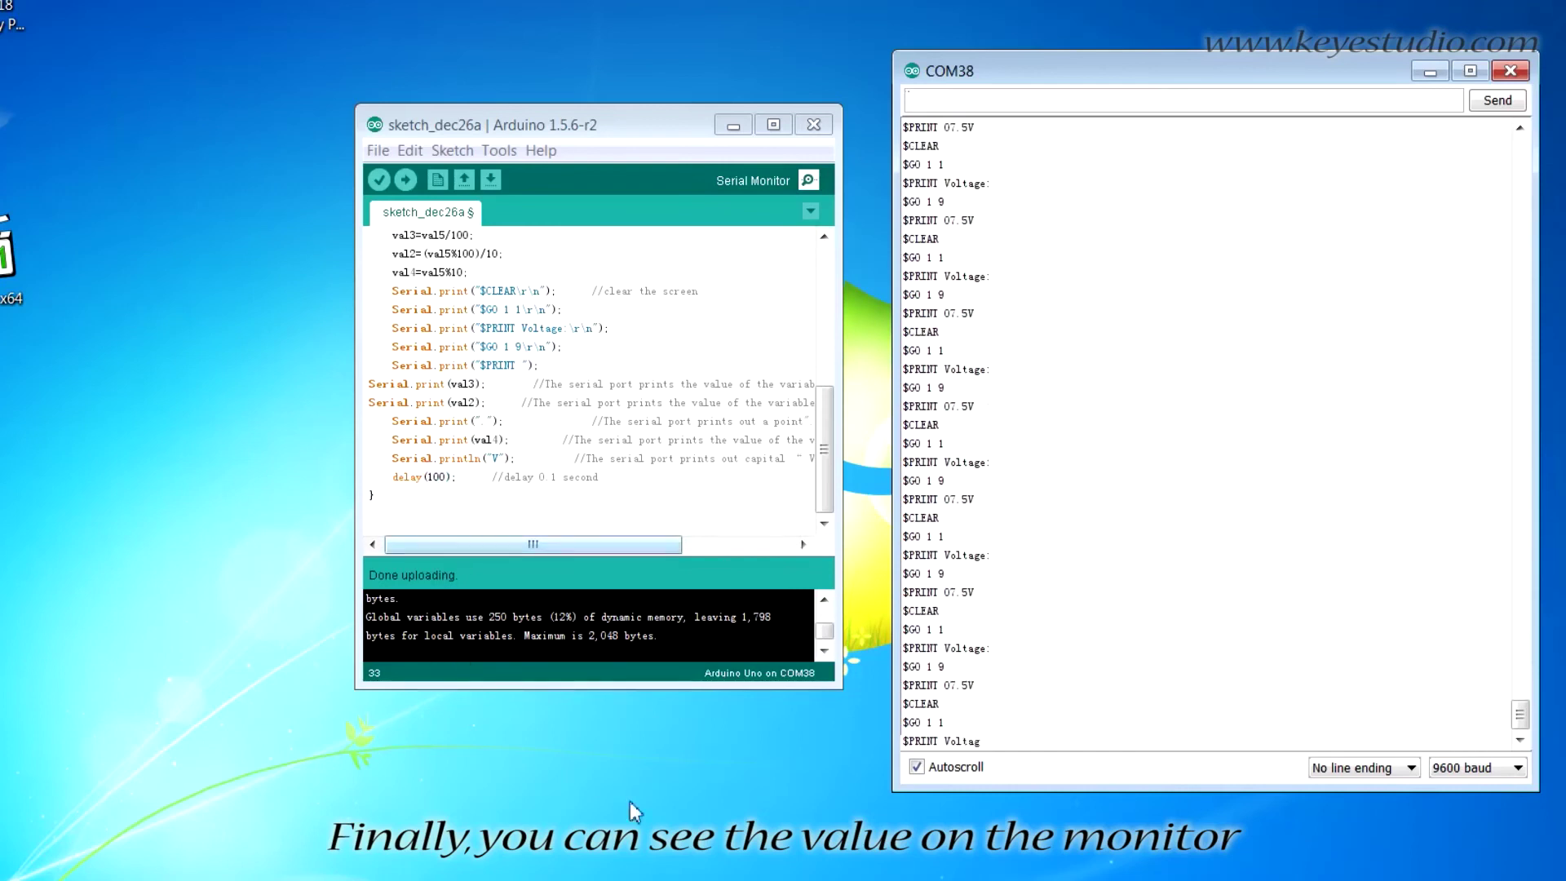
click(438, 480)
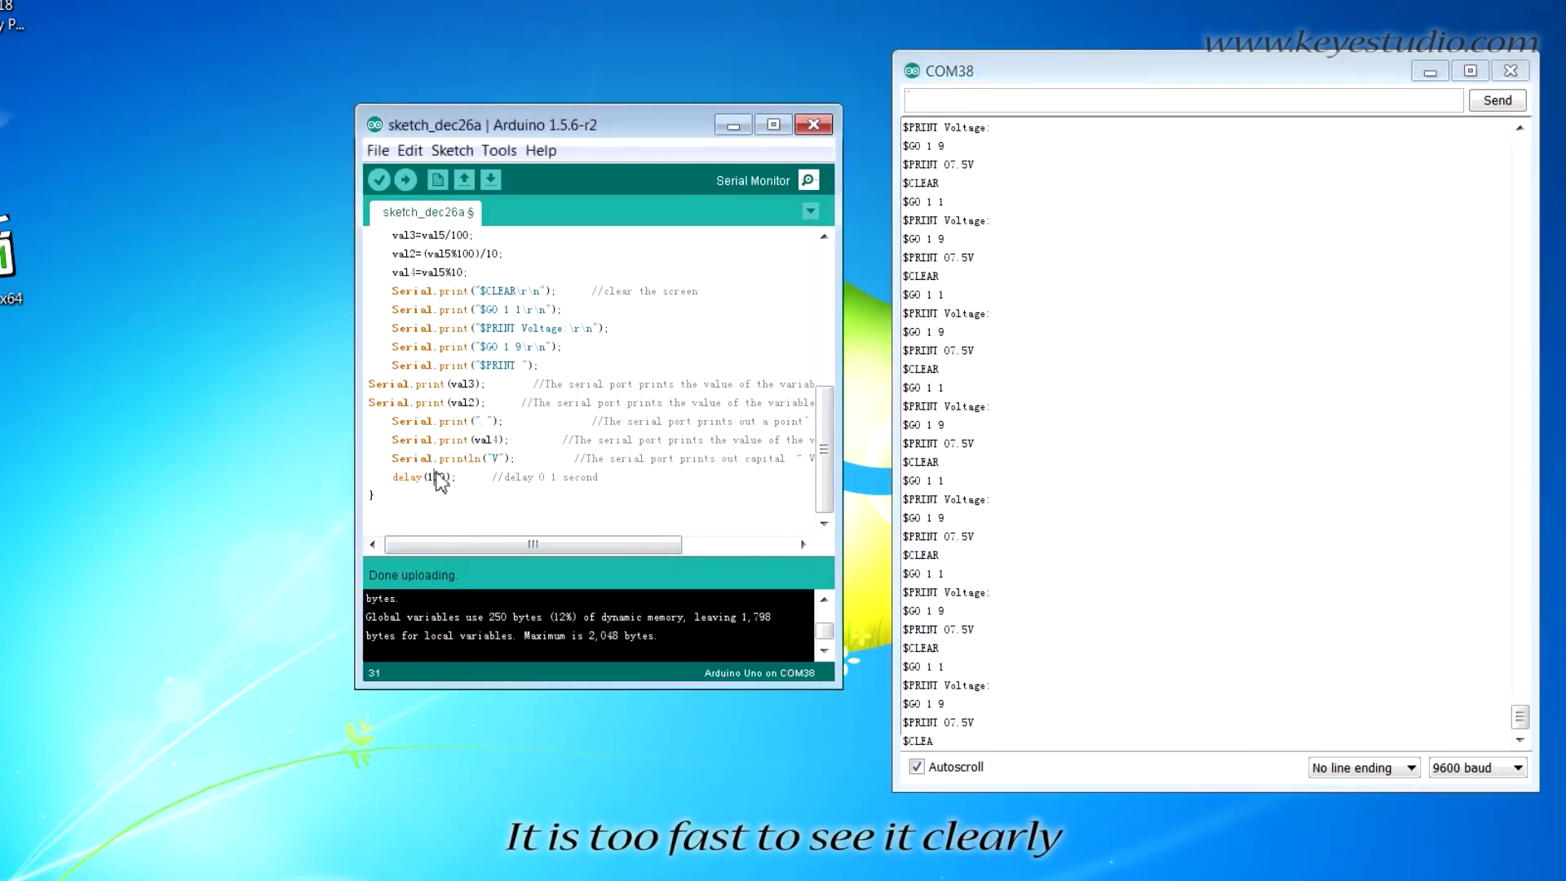
drag(428, 480, 447, 483)
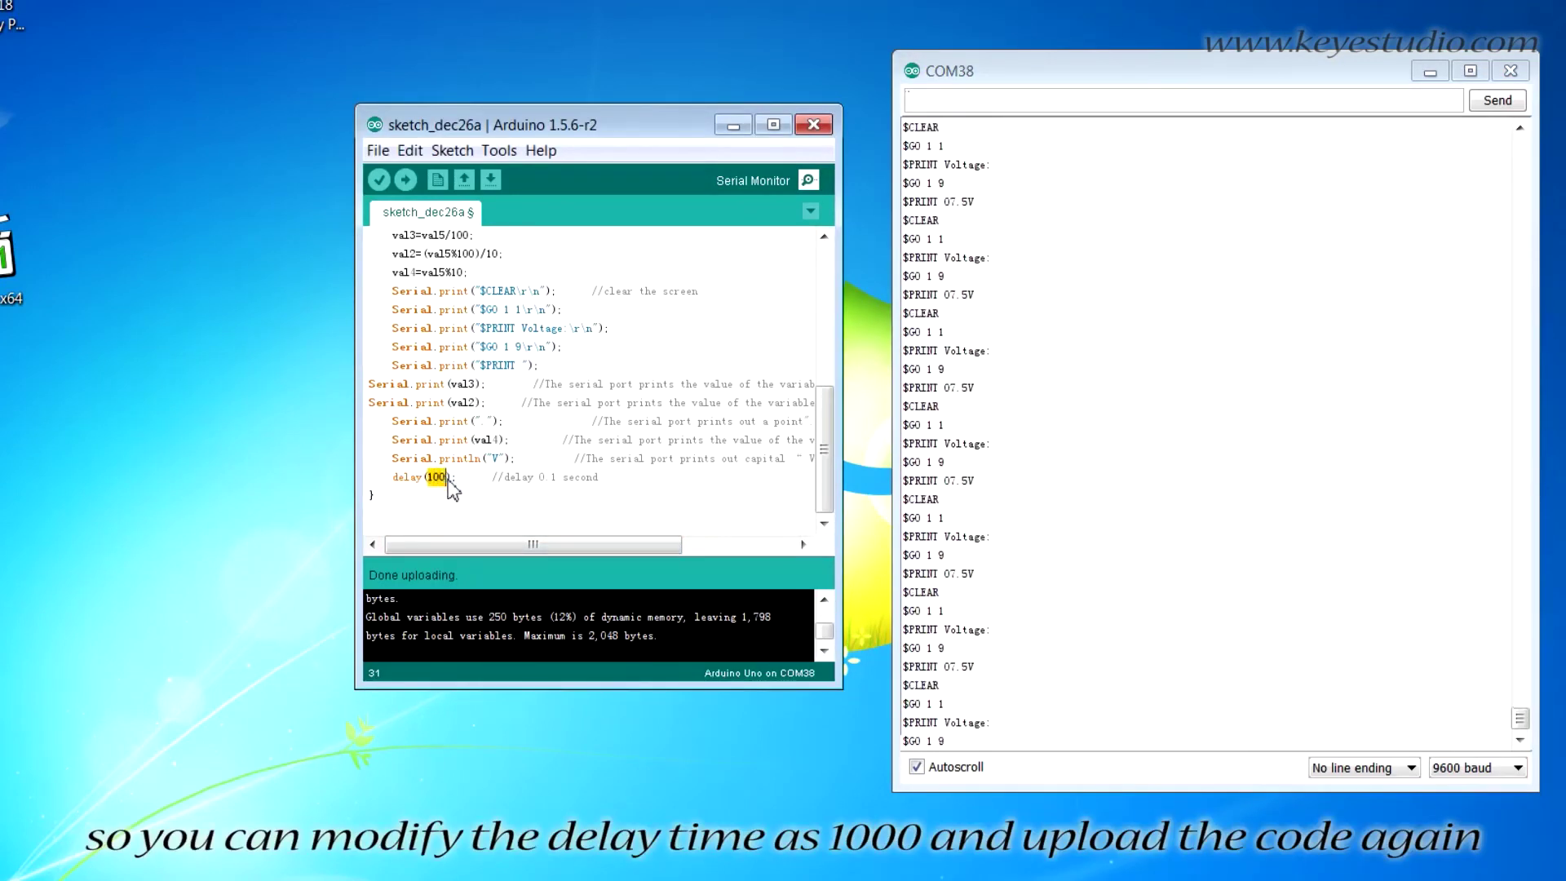